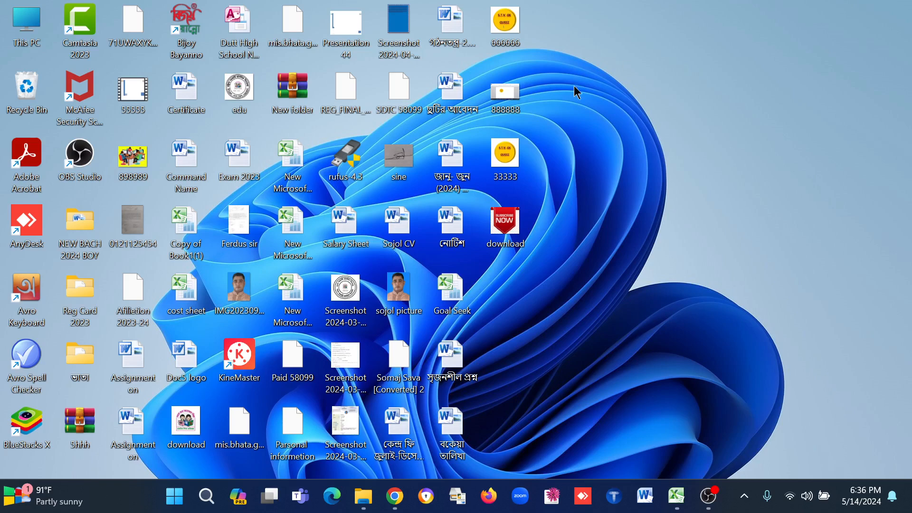
Switch to the open Excel workbook and remove all borders from the salary data in F4:O10 on Sheet7.
left_click(677, 497)
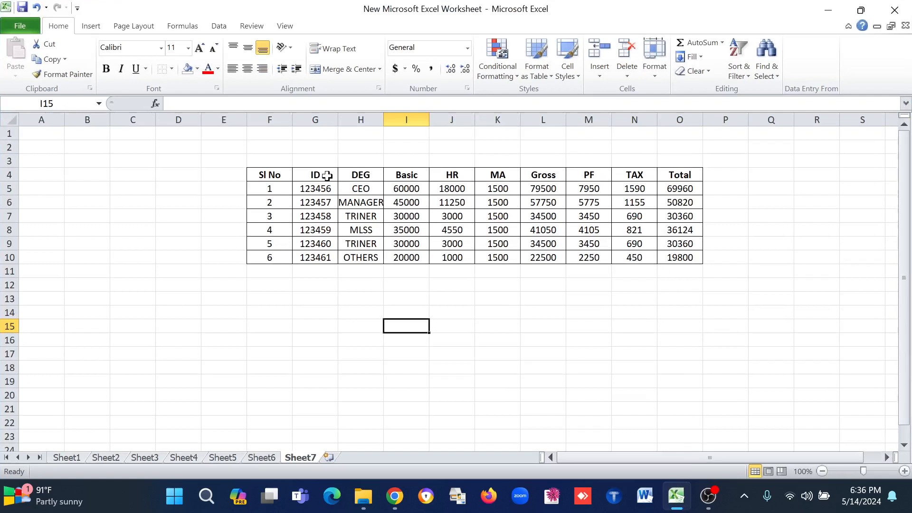
left_click_drag(255, 177, 672, 257)
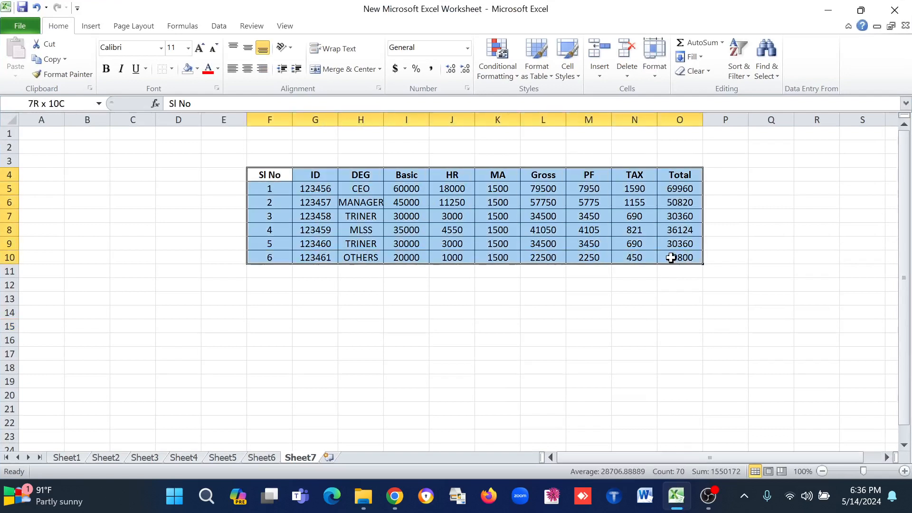
left_click(172, 70)
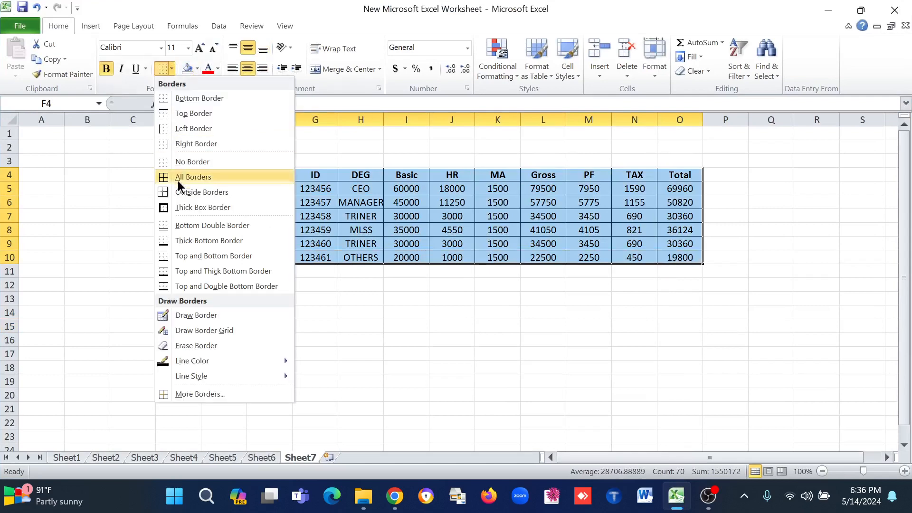
left_click(195, 158)
left_click(441, 326)
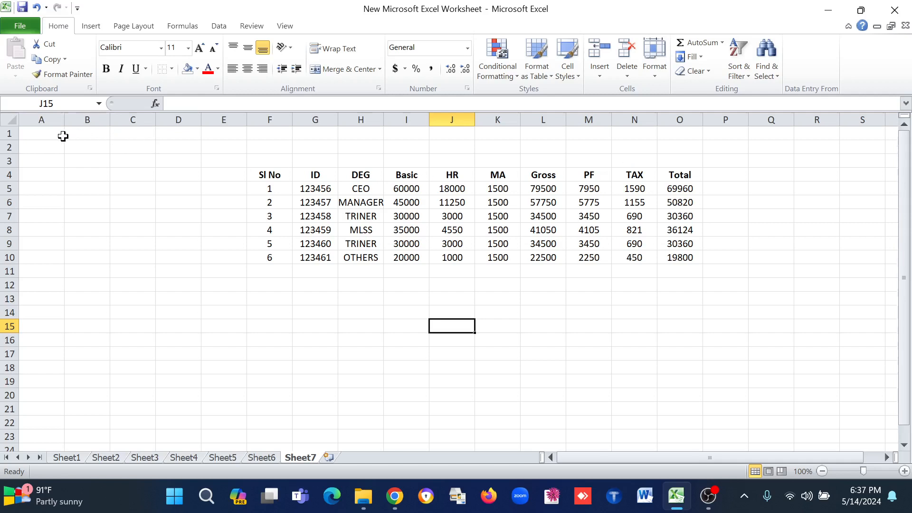
left_click(46, 120)
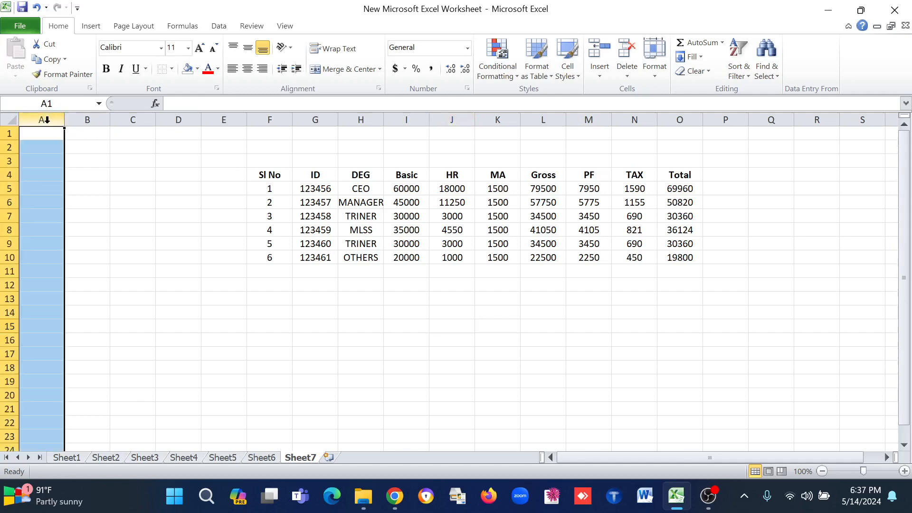
left_click(10, 135)
left_click(152, 188)
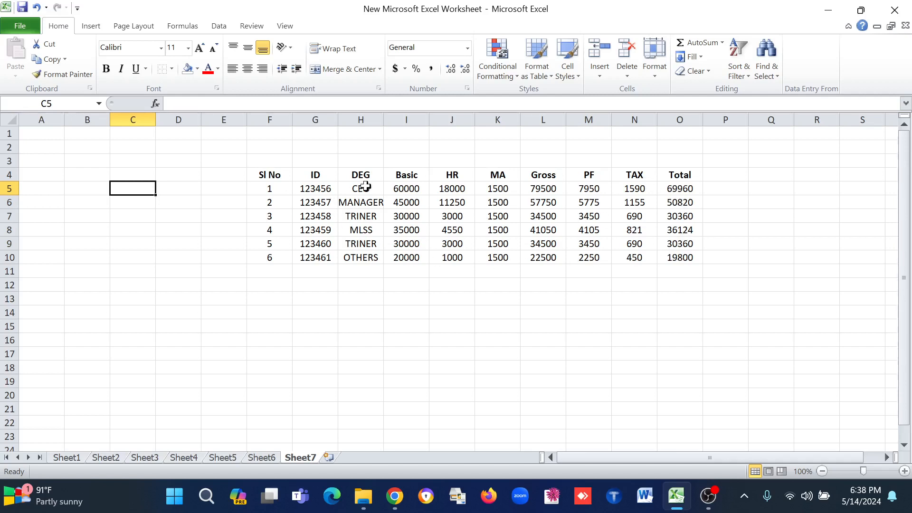
Convert the salary data in F4:O10 into an Excel table, using the first row as headers.
left_click_drag(276, 176, 676, 253)
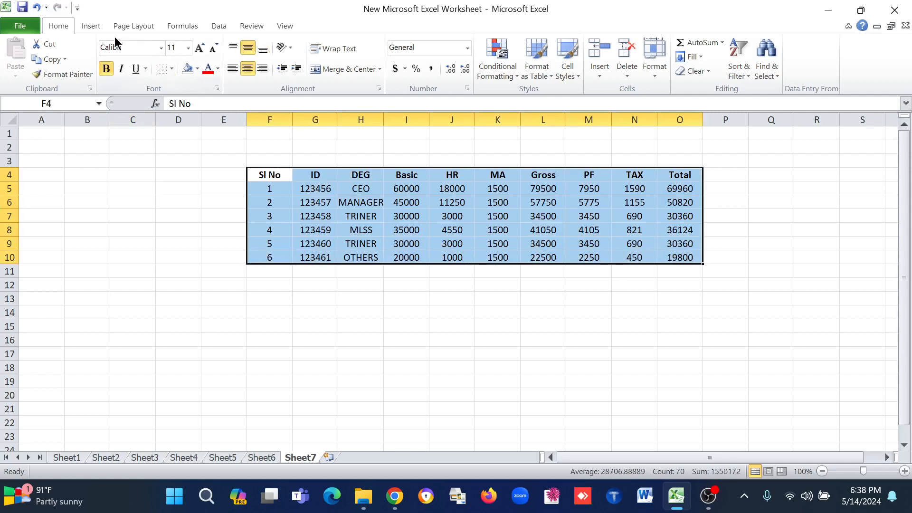
left_click(89, 25)
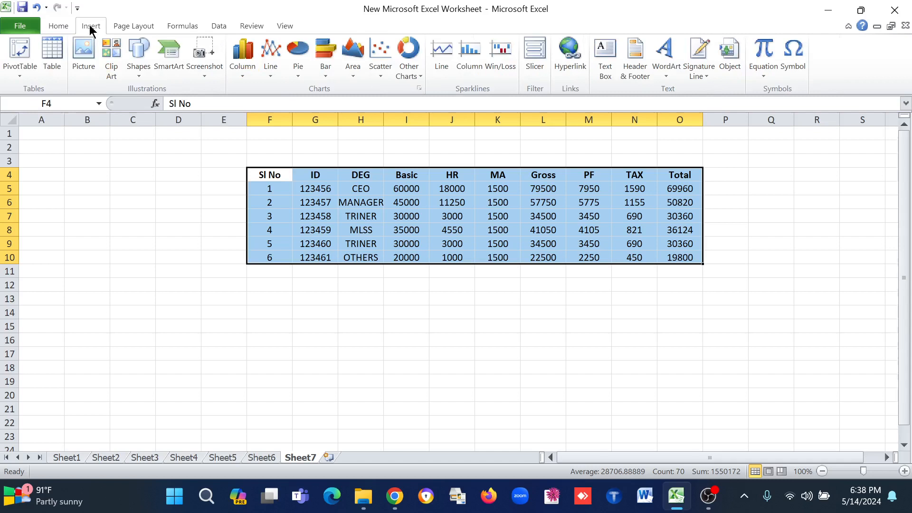
left_click(52, 65)
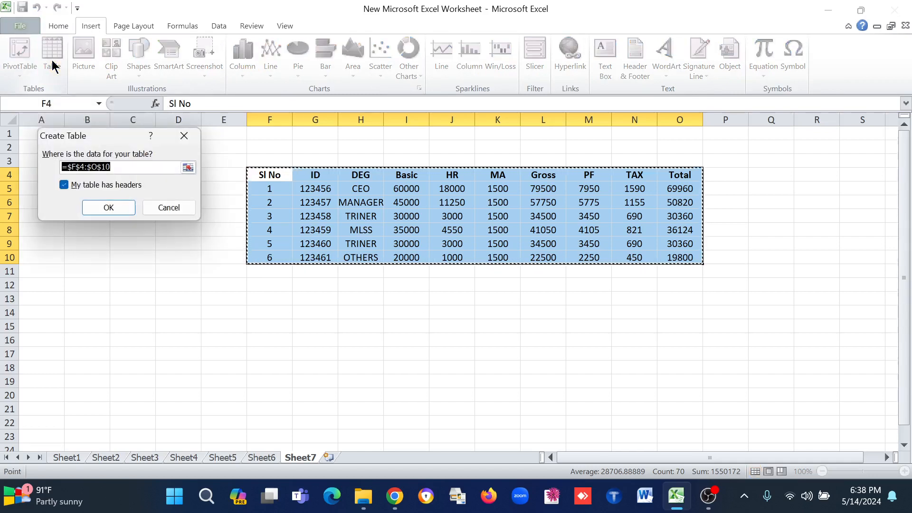
left_click_drag(105, 141, 565, 51)
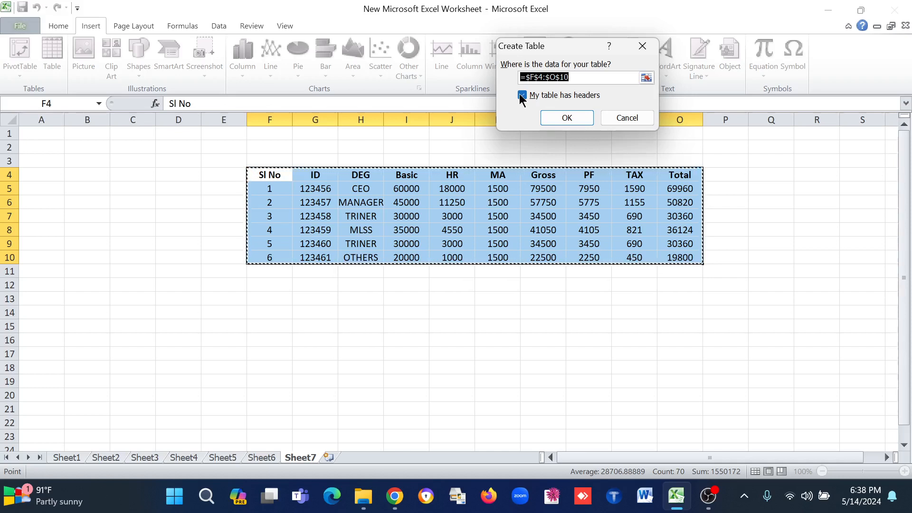
left_click(561, 119)
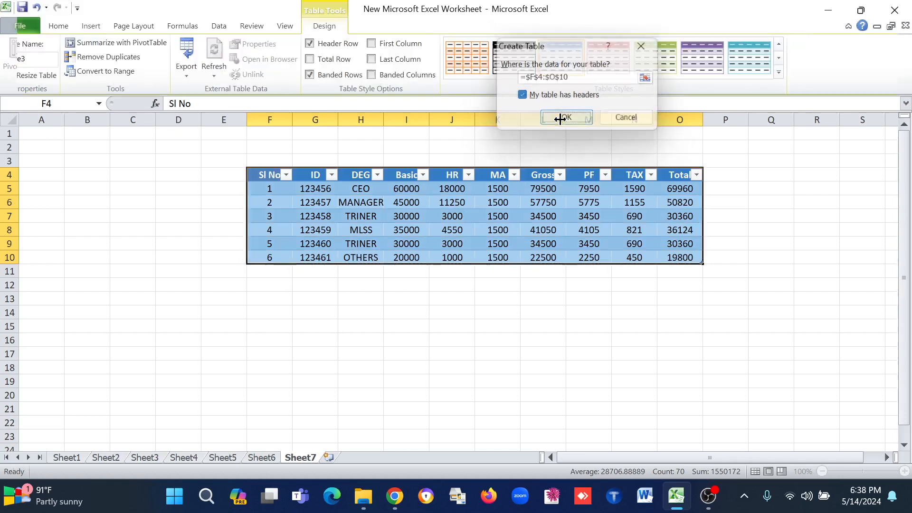
left_click(422, 338)
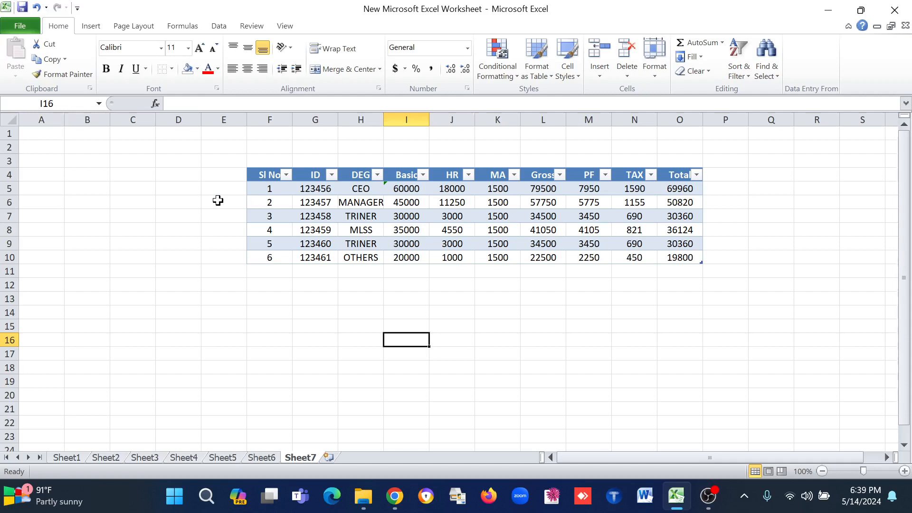
Apply the orange Light table style with a solid orange header row to the whole salary table.
left_click(91, 25)
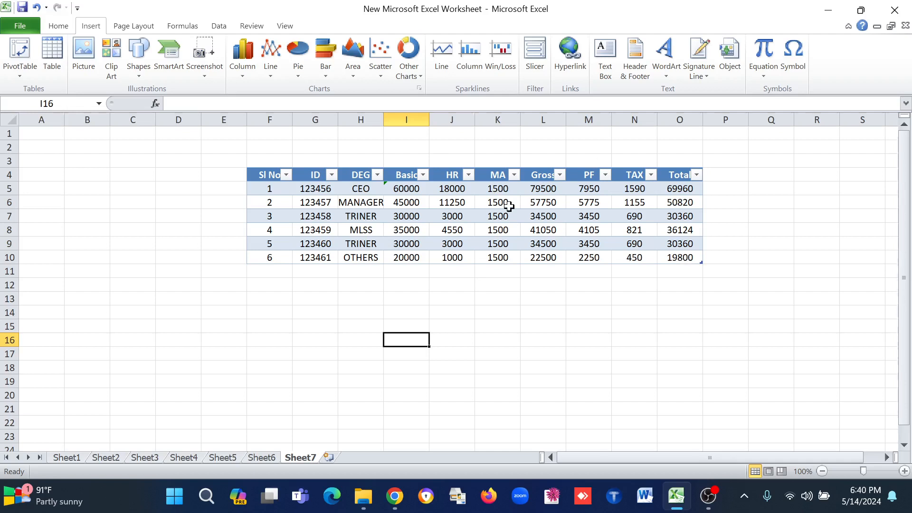
left_click_drag(262, 174, 673, 255)
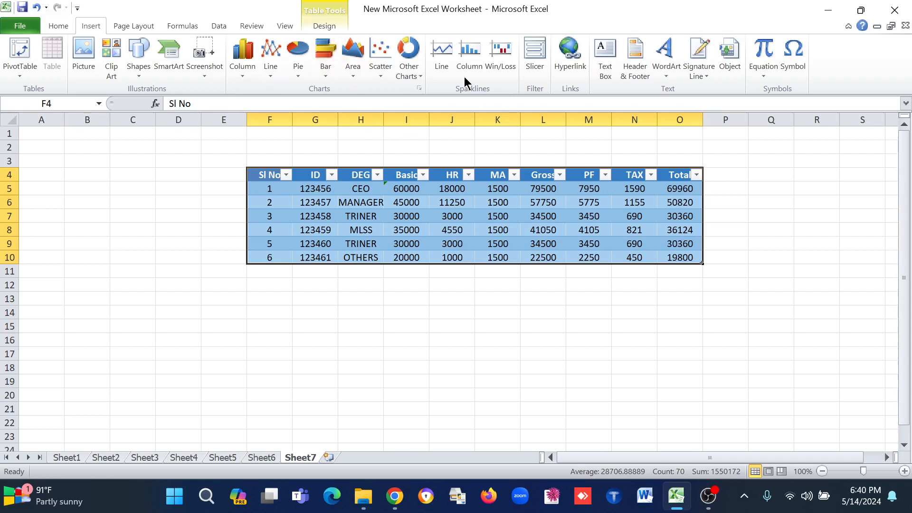
left_click(328, 27)
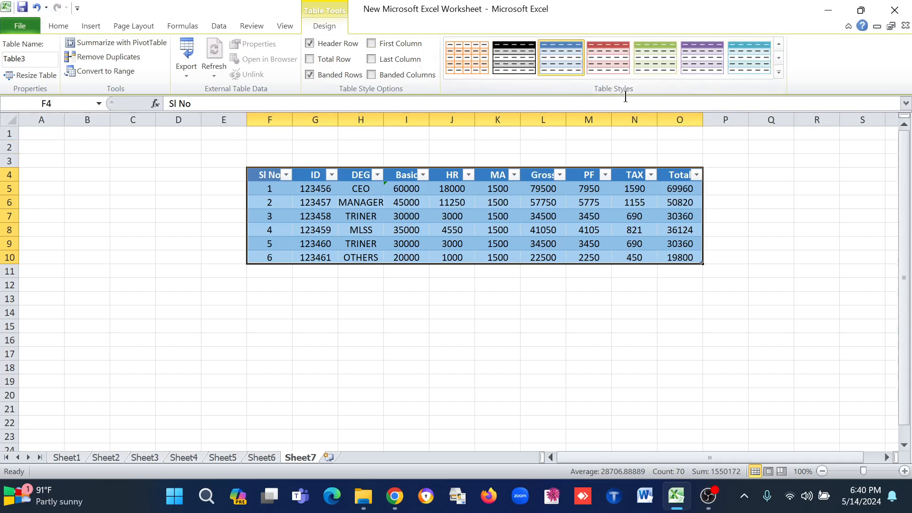
left_click(779, 73)
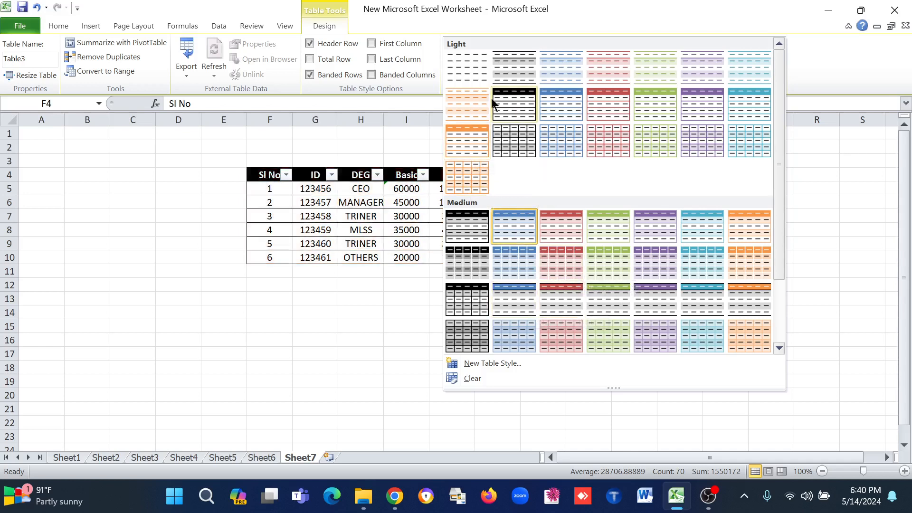
left_click(474, 138)
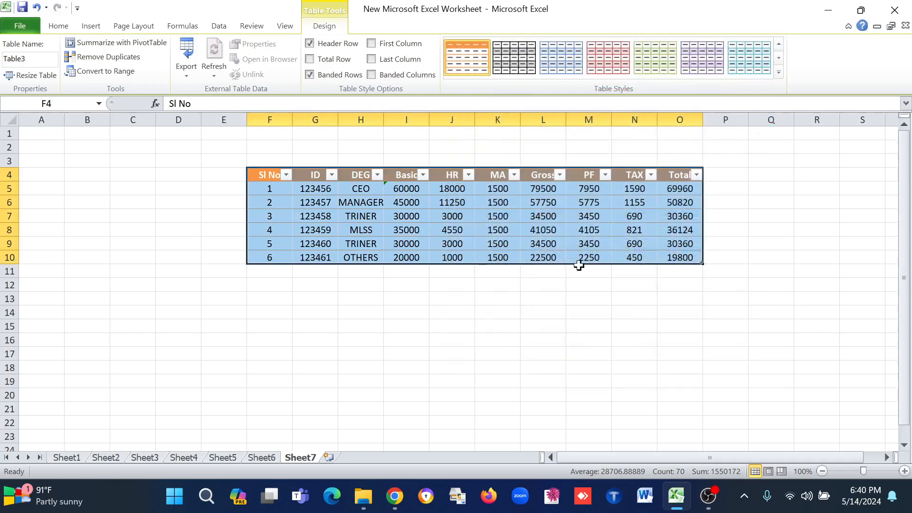
left_click(647, 322)
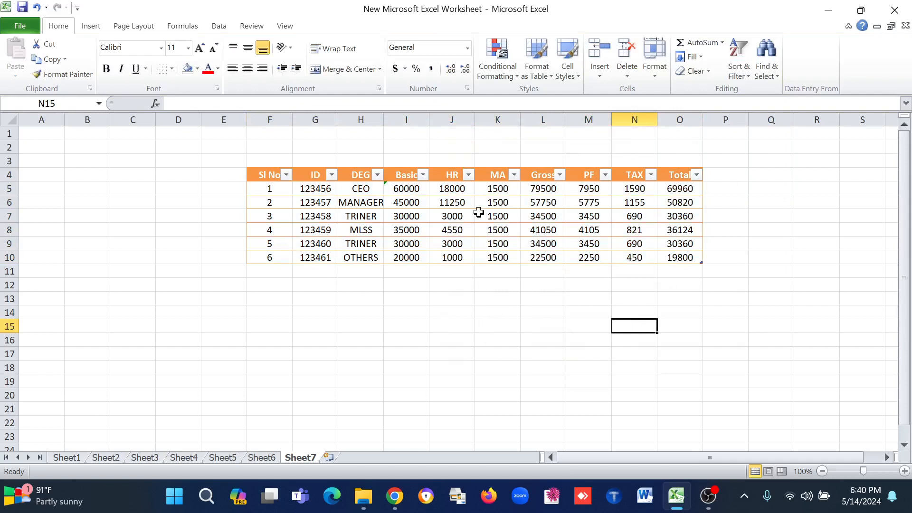
Resize the salary table to the range F4:O17 to add empty rows below the data.
left_click(447, 206)
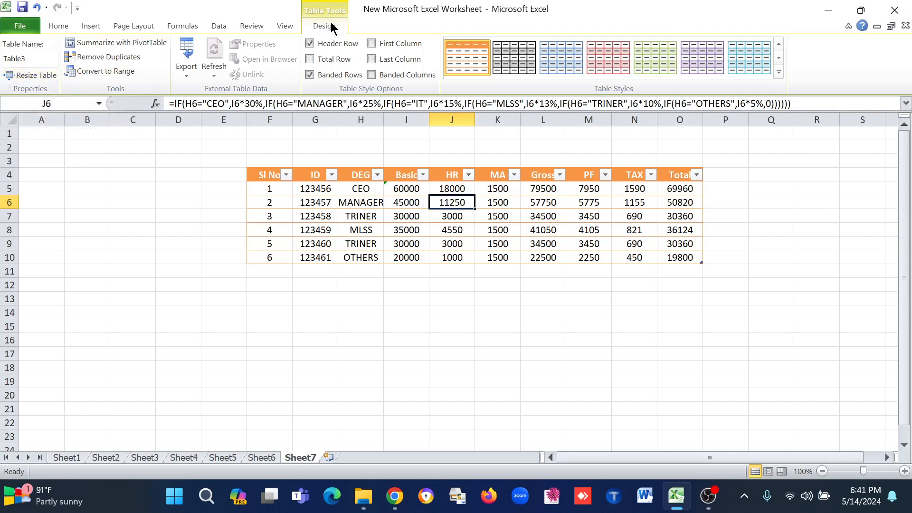
left_click(45, 75)
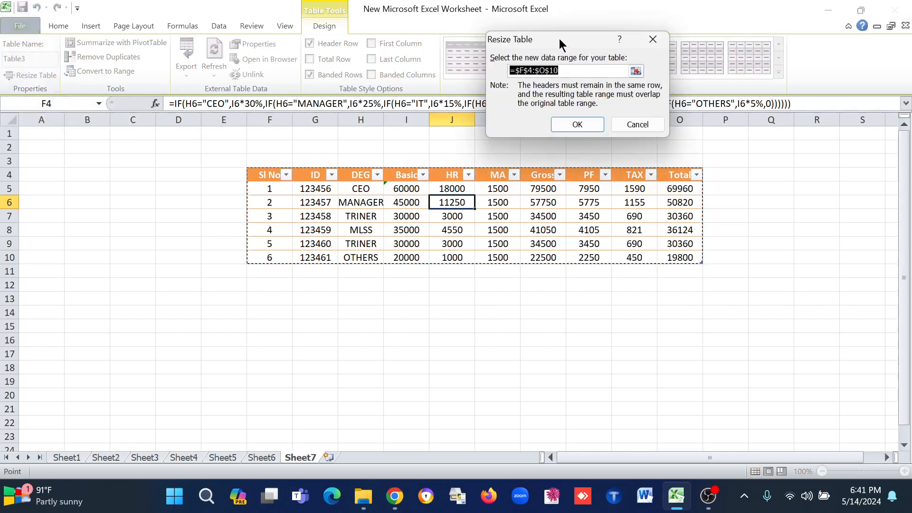
left_click_drag(560, 44, 107, 129)
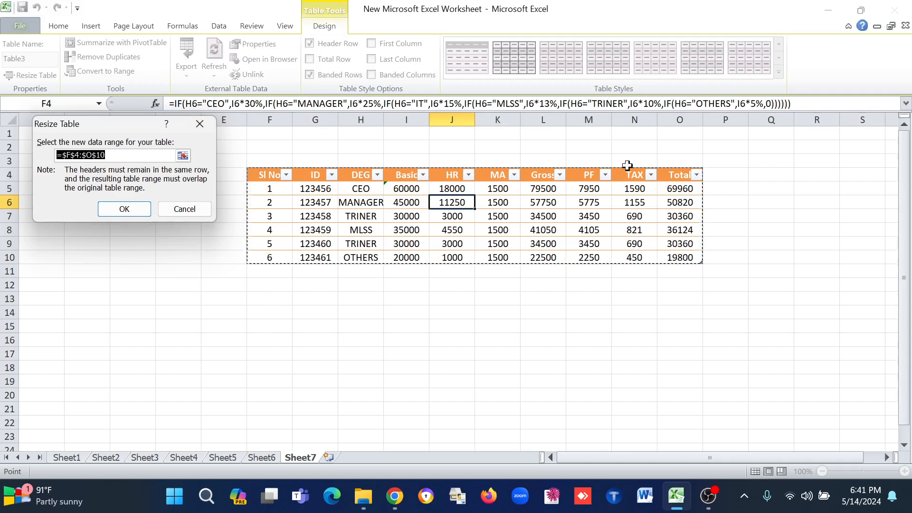
left_click(263, 175)
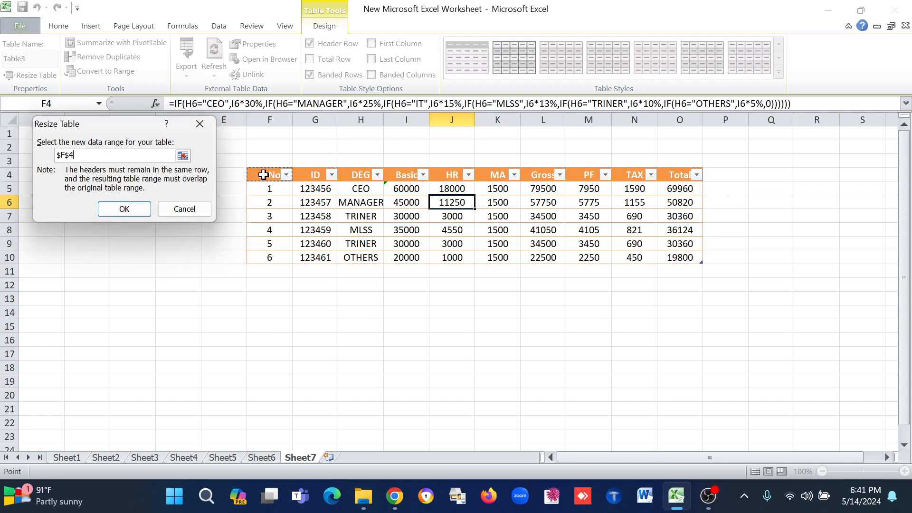
left_click_drag(264, 174, 675, 346)
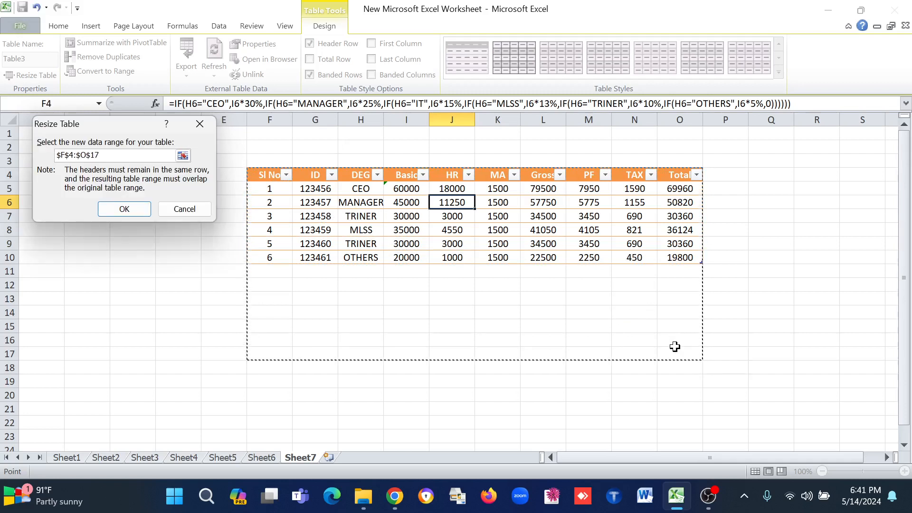
left_click(136, 213)
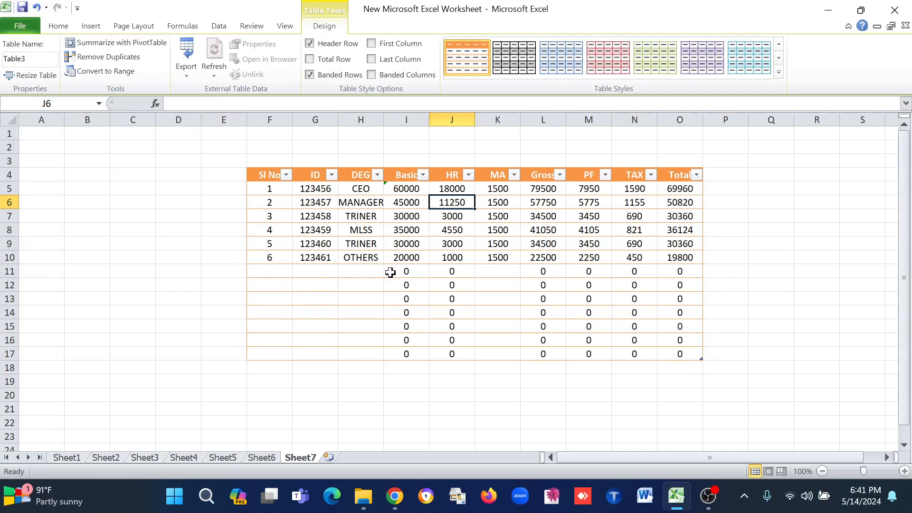
Clear the contents of the new table rows in I11:O17.
left_click_drag(389, 271, 668, 354)
key("Delete")
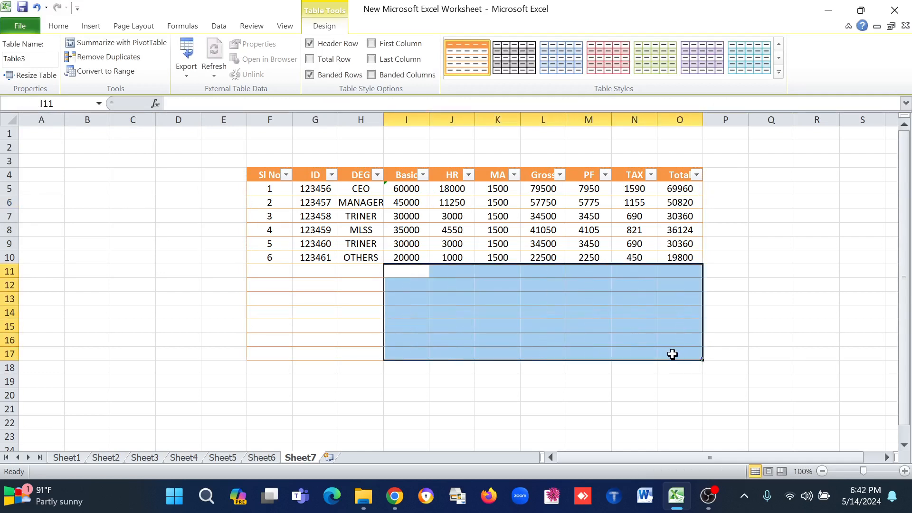
left_click(322, 310)
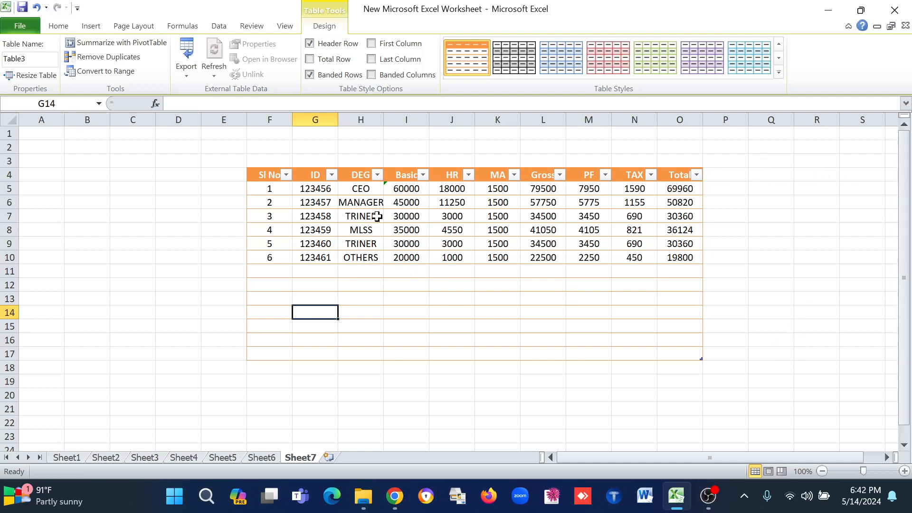
Resize the salary table to the range F4:S17 to add four extra columns.
left_click(44, 75)
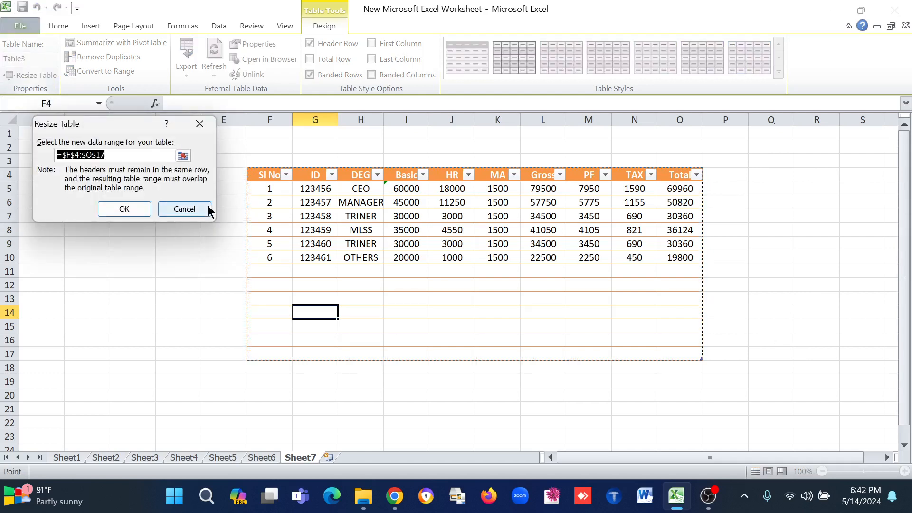
left_click_drag(264, 174, 851, 352)
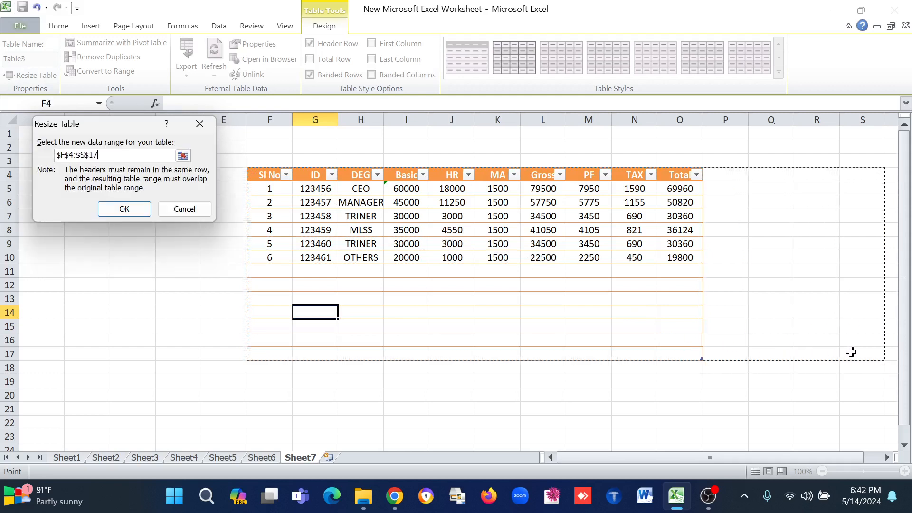
left_click(123, 209)
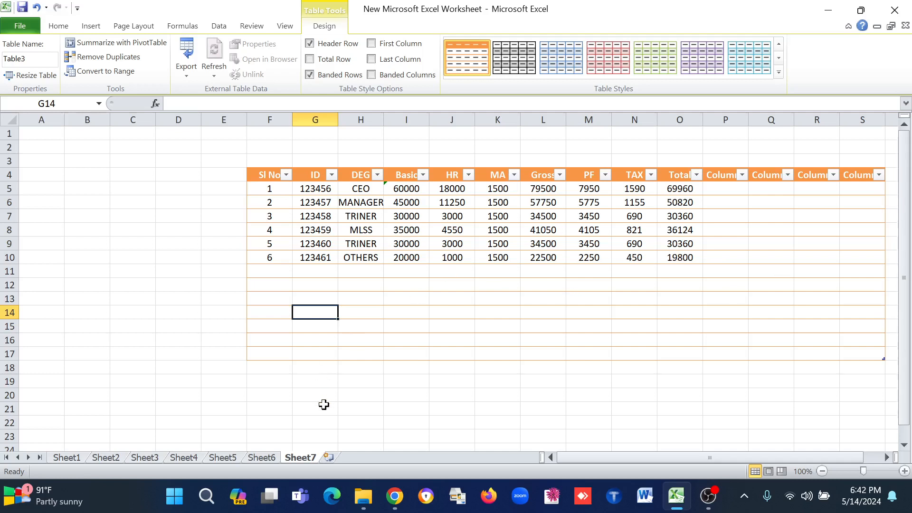
Add a new worksheet after Sheet7 and select the range D1:H5 on it.
left_click(329, 457)
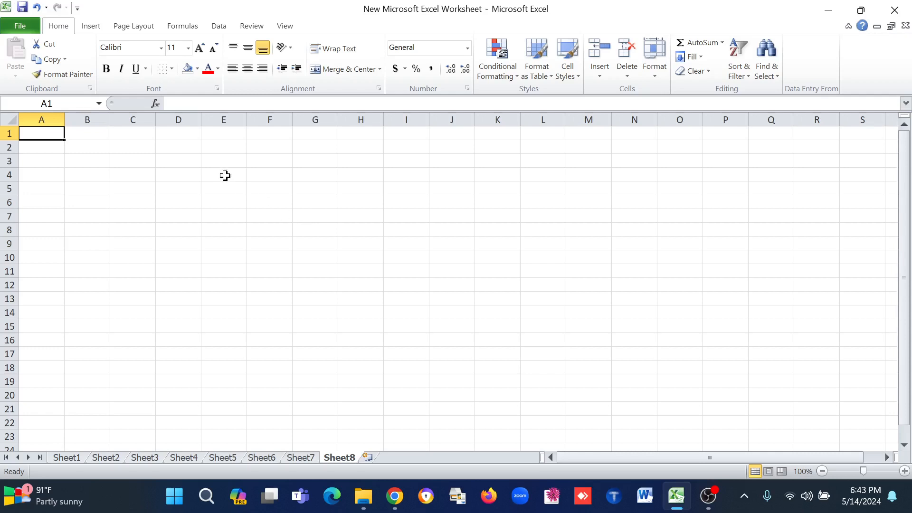
left_click_drag(177, 135, 374, 195)
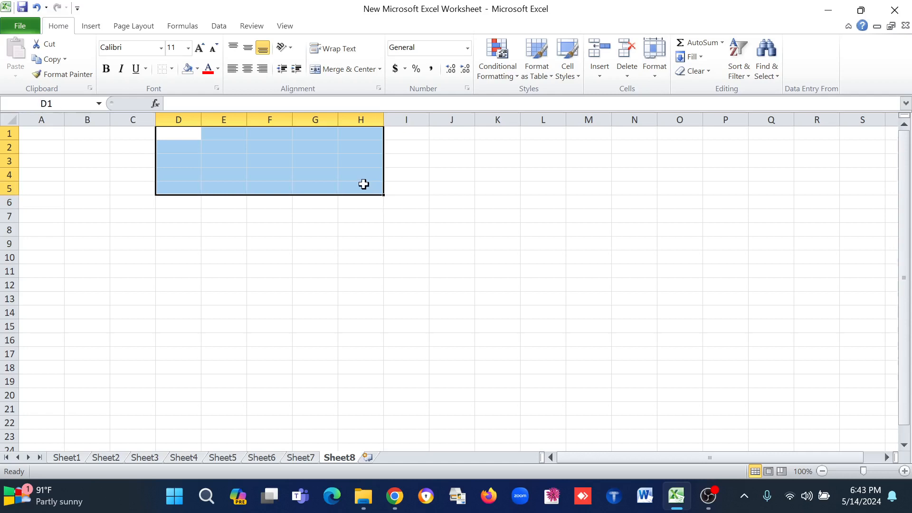
key("ctrl+t")
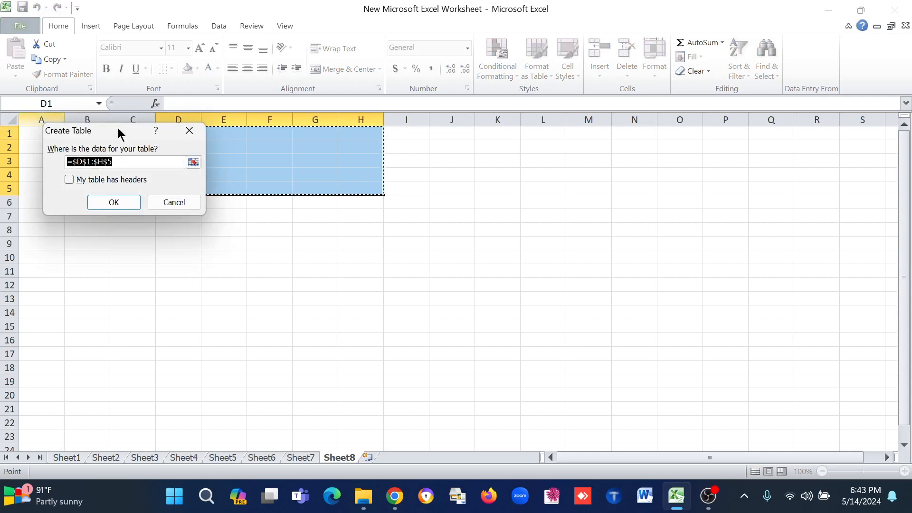
left_click_drag(119, 129, 682, 137)
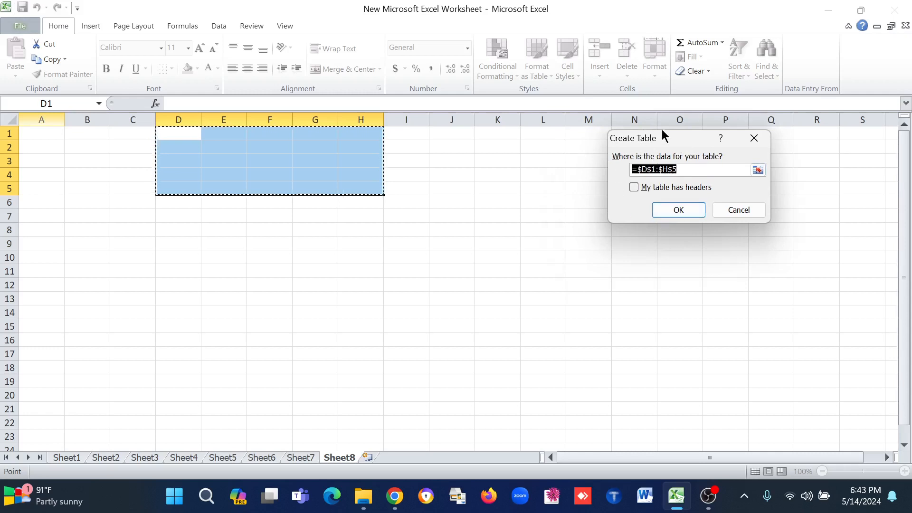
left_click(758, 209)
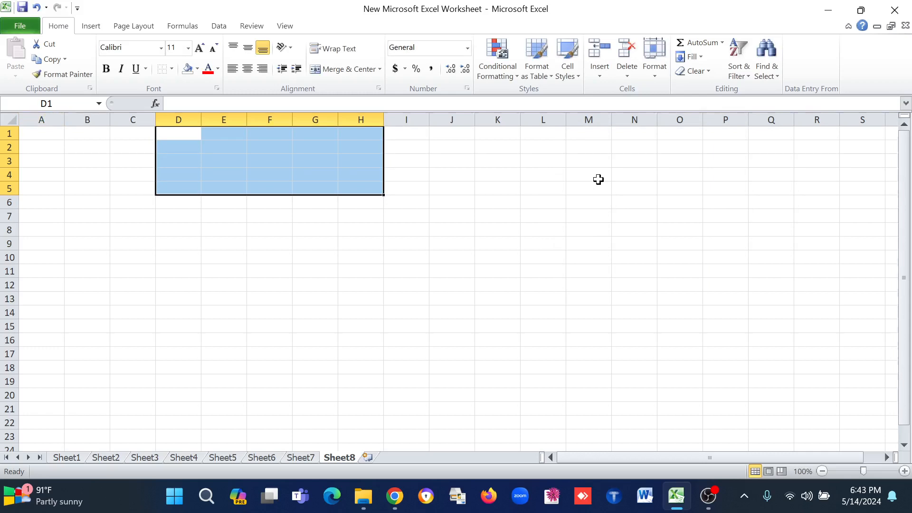
Create a table with headers from the selected blank range D1:H5, then deselect it.
key("ctrl+t")
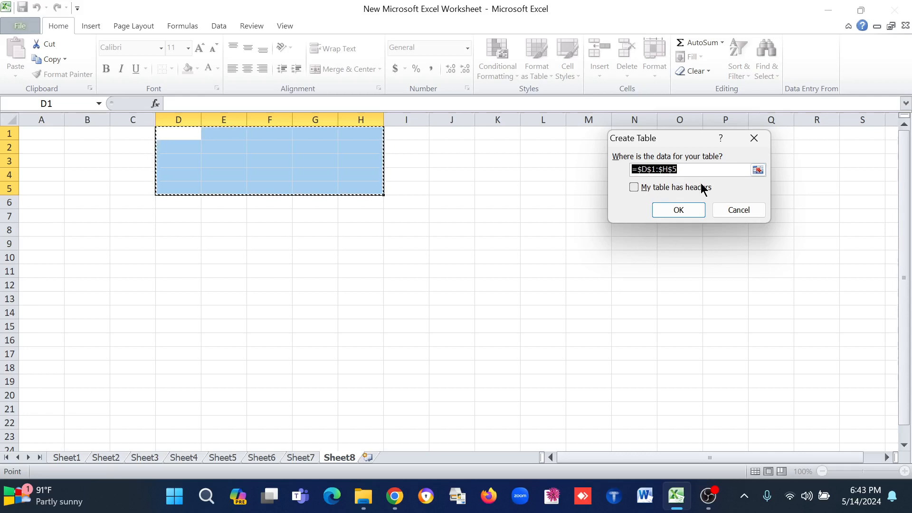
left_click(634, 187)
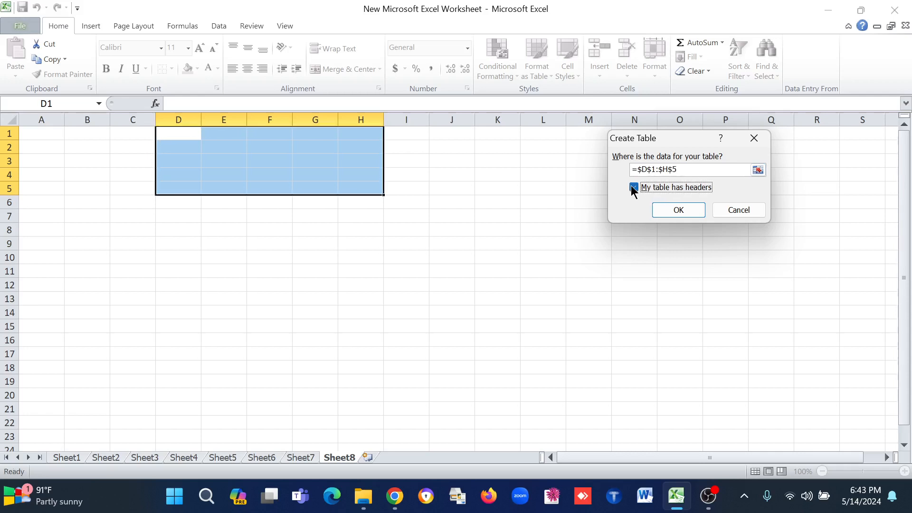
left_click(670, 210)
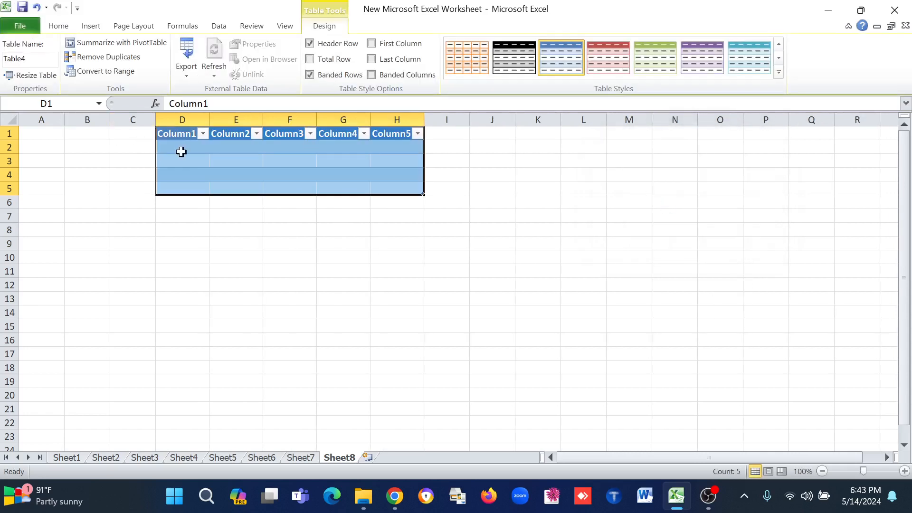
left_click(389, 235)
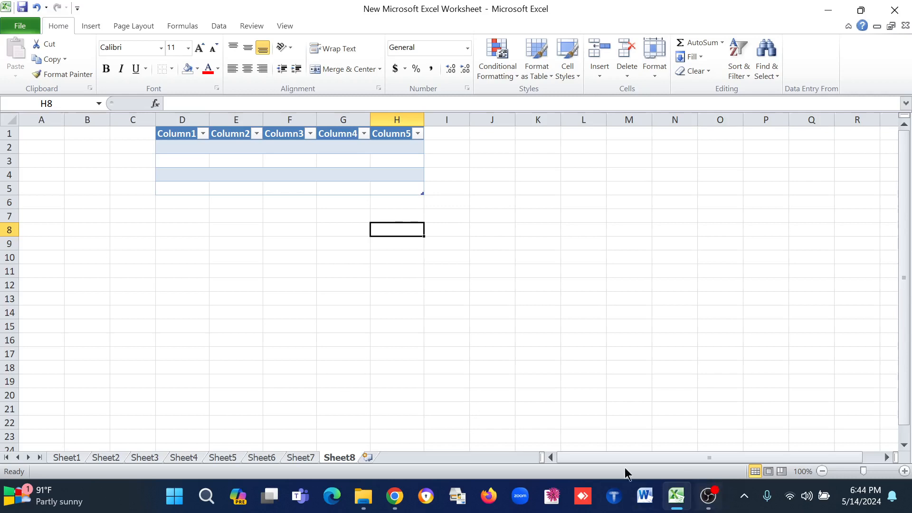
Switch to Sheet7 and turn on banded columns and turn off banded rows for the salary table.
left_click(300, 459)
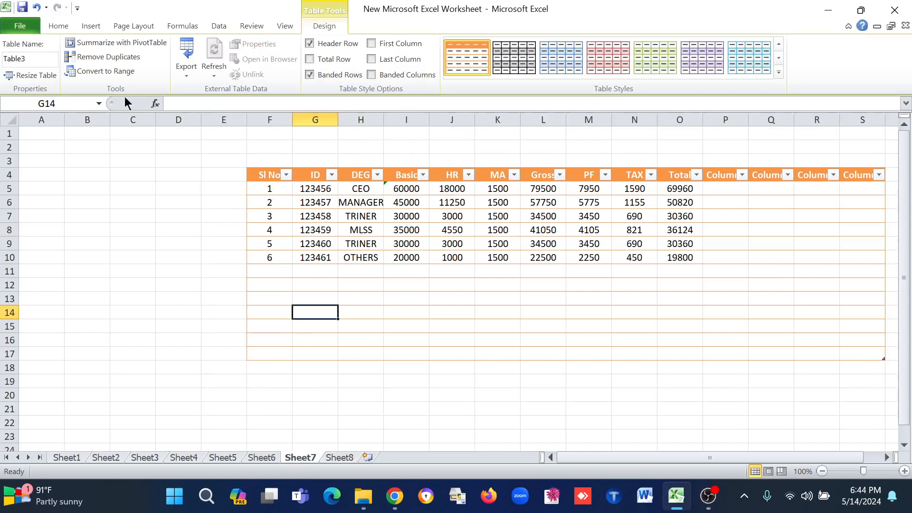
left_click(89, 25)
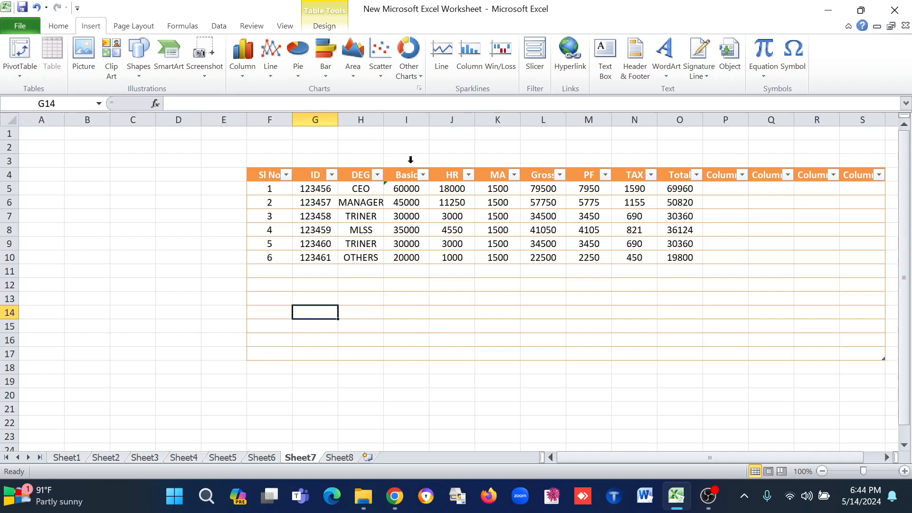
left_click(341, 27)
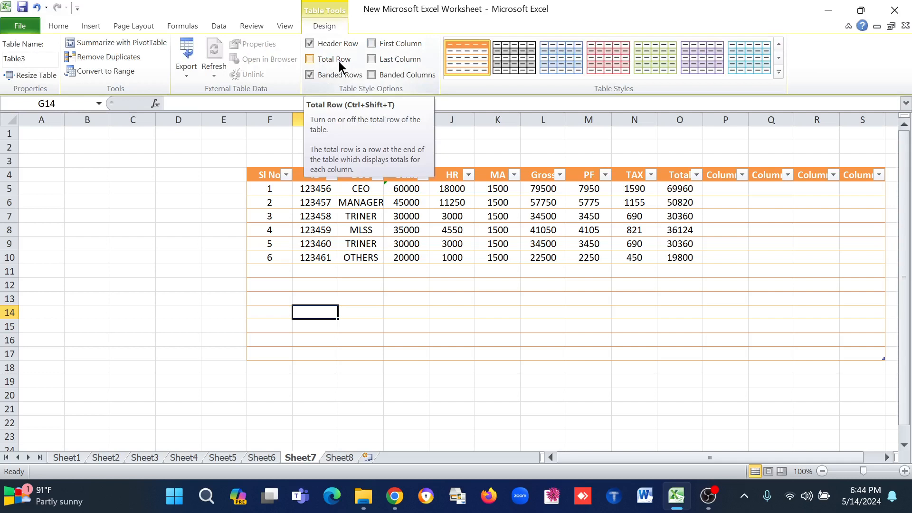
left_click(373, 75)
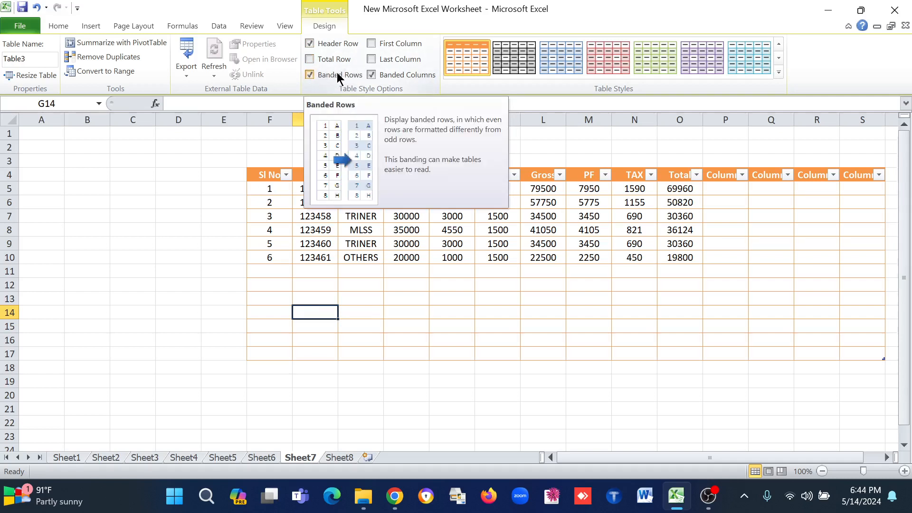
left_click(350, 76)
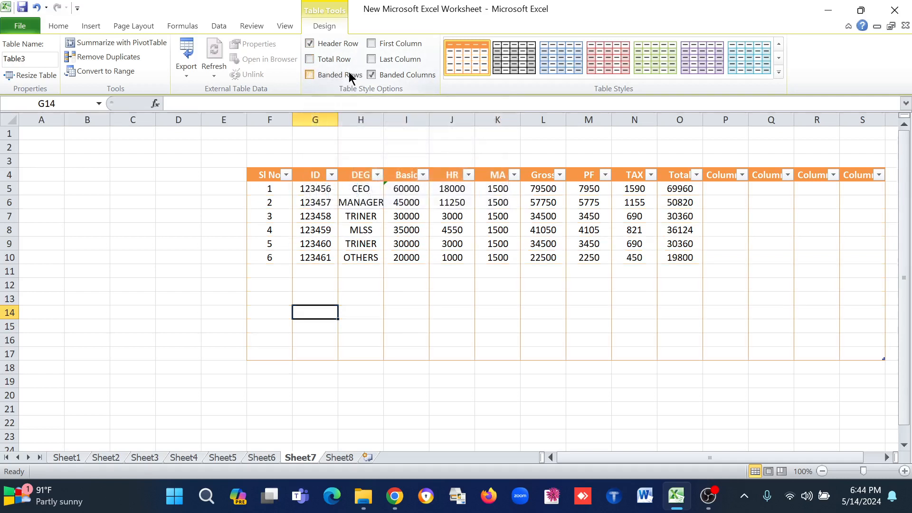
Hide the salary table's header row and show it again.
left_click(326, 43)
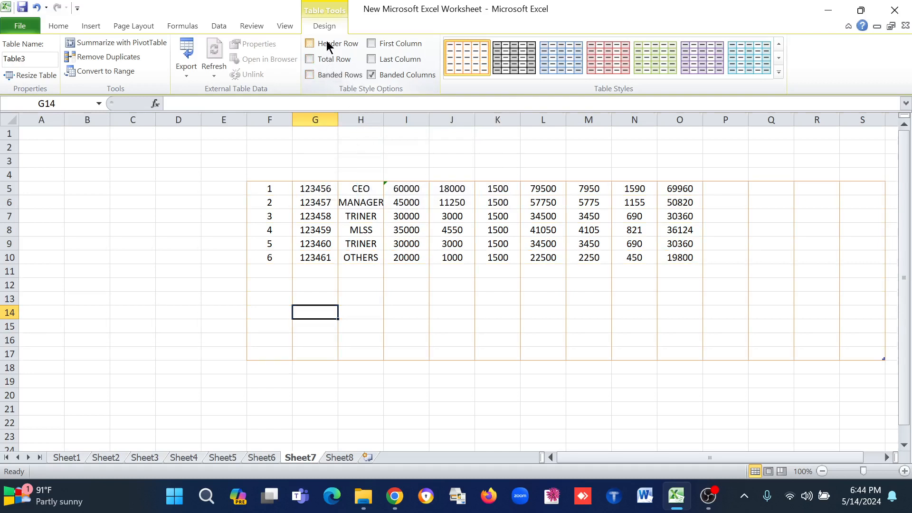
left_click(327, 43)
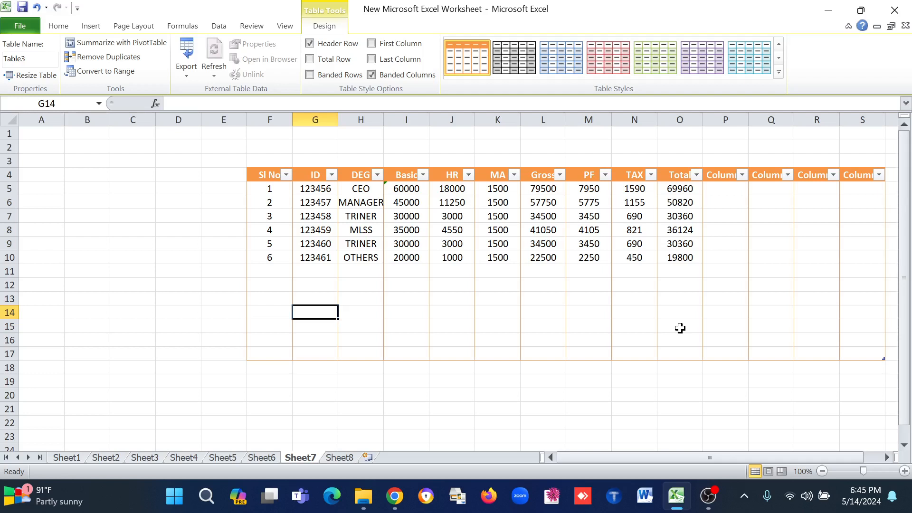
Toggle the filter buttons in the salary table's header row off, on and off again.
key("ctrl+shift+l")
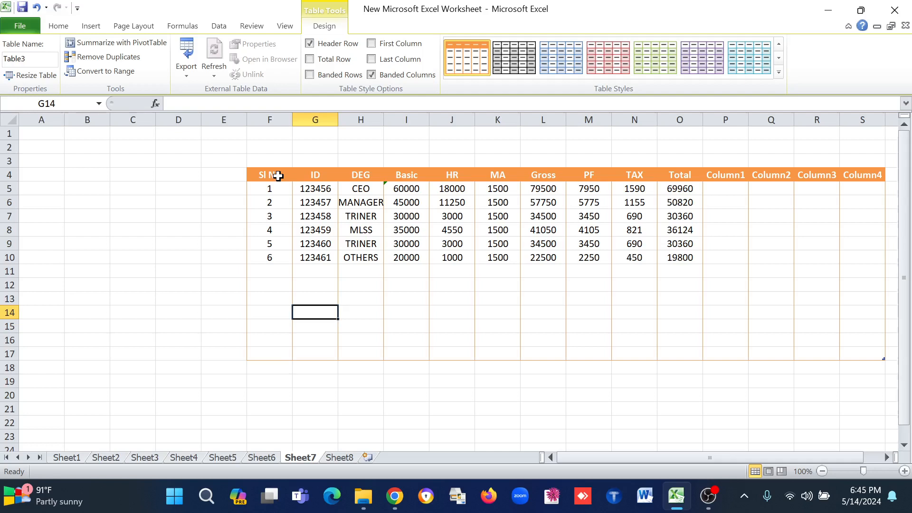
key("ctrl+shift+l")
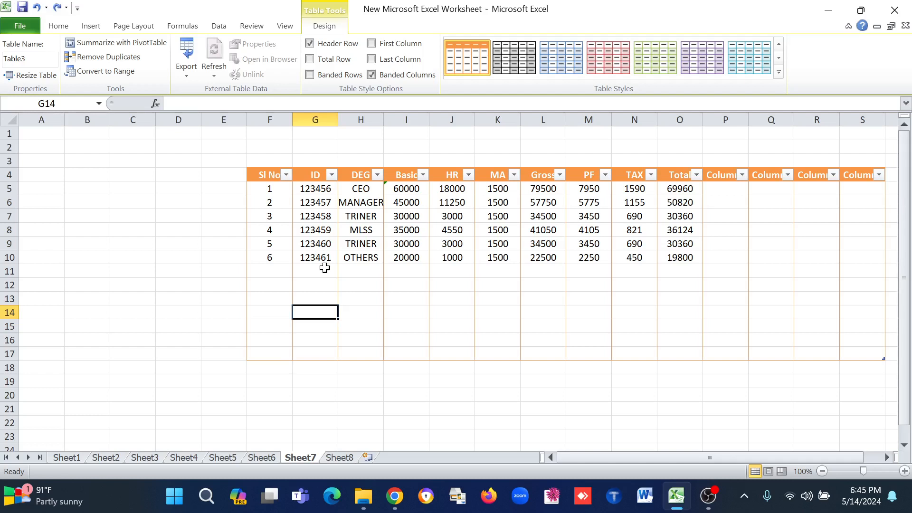
key("ctrl+shift+l")
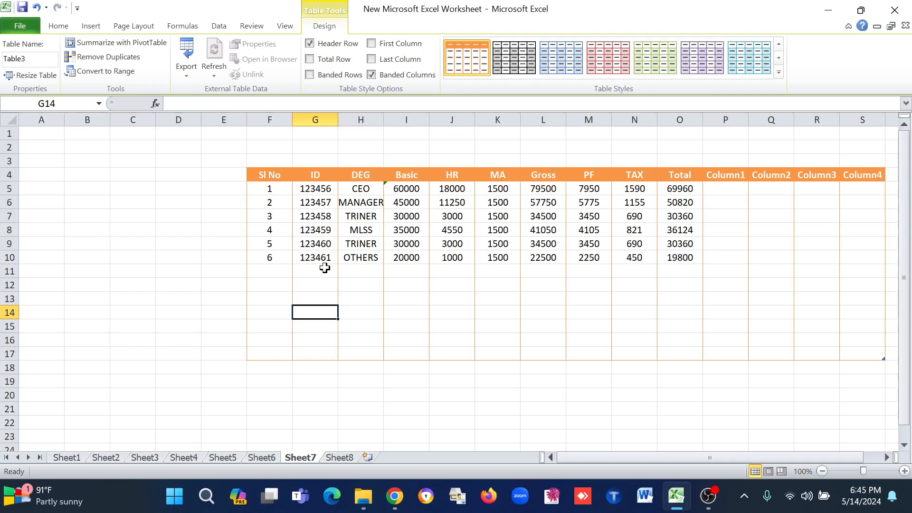